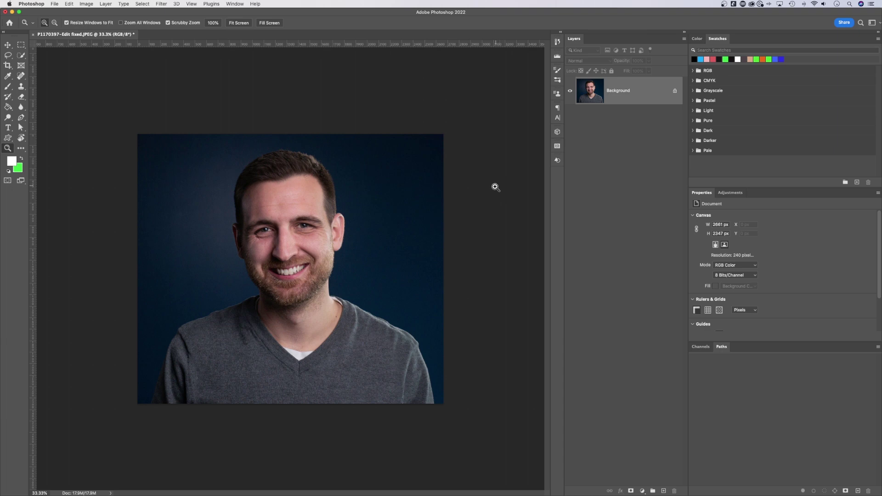
Step: Zoom out from 33.3% to 16.7% to leave empty space around the portrait
key(super+minus)
key(super+minus)
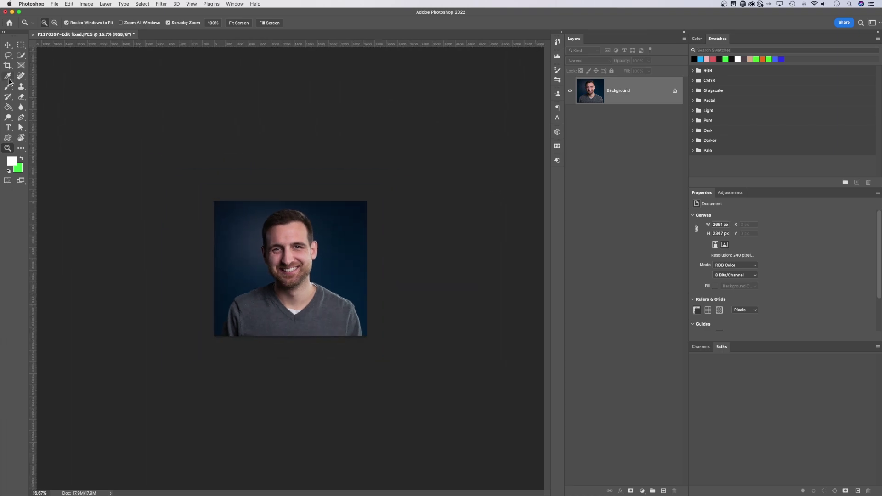
Step: Crop outward to widen the canvas equally on both sides and slightly upward, then commit
click(7, 67)
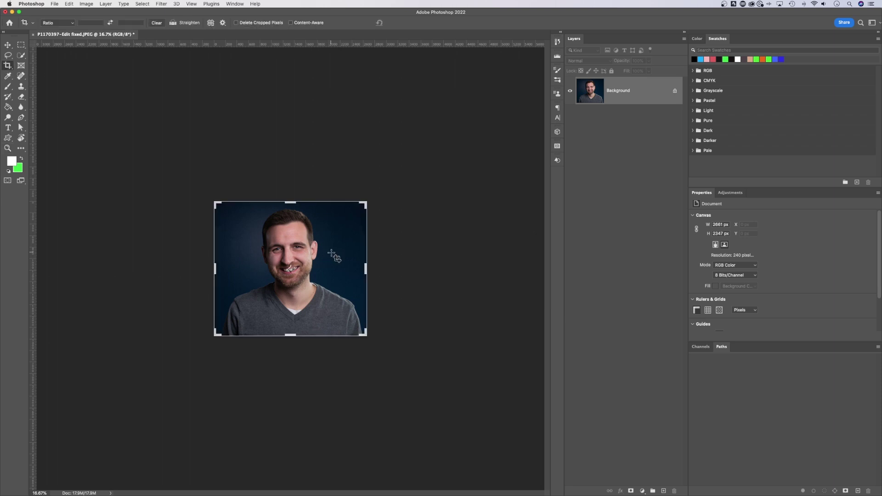
drag(366, 271, 490, 272)
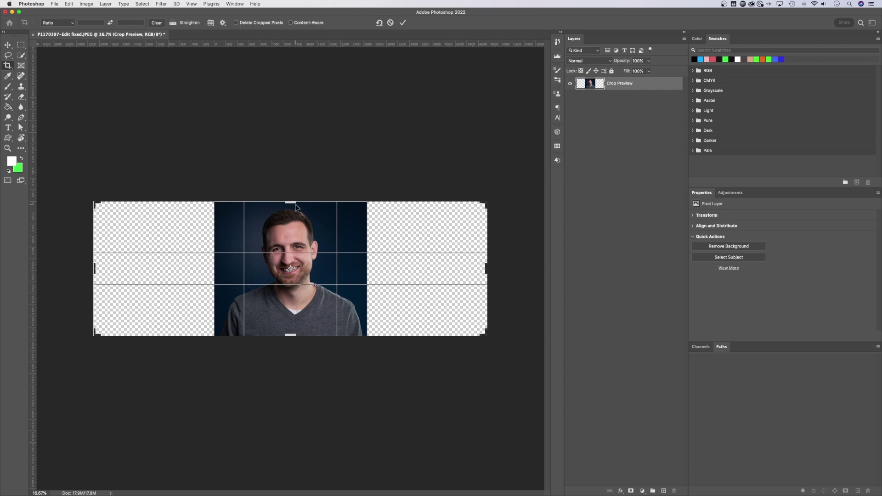
drag(291, 201, 292, 192)
key(Return)
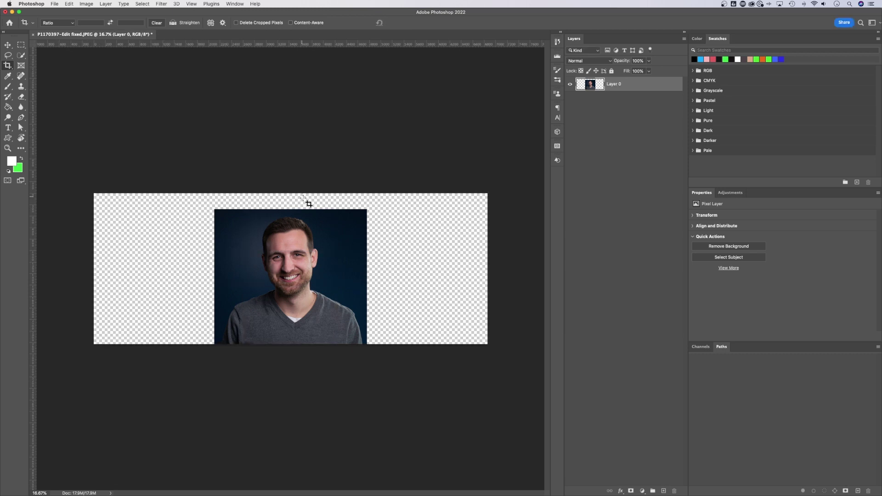
key(v)
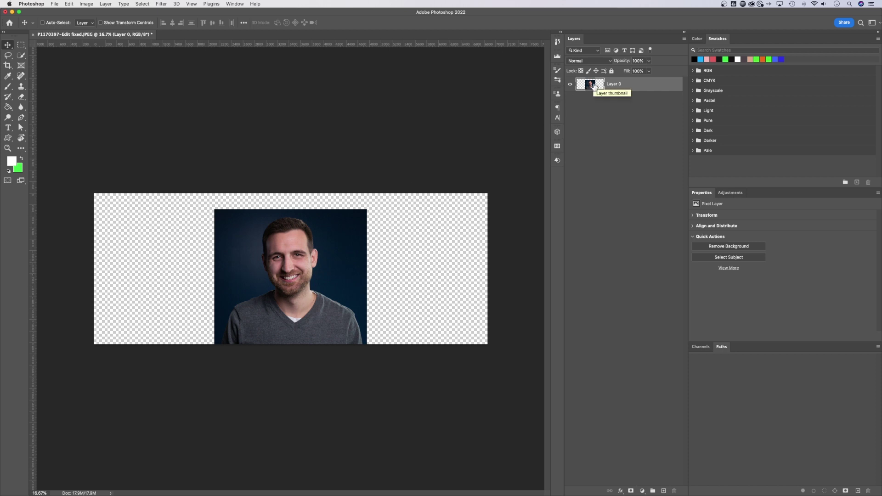
Step: Load Layer 0's outline as a selection, invert it, and zoom on the photo's top-right corner
key(super)
super+click(596, 86)
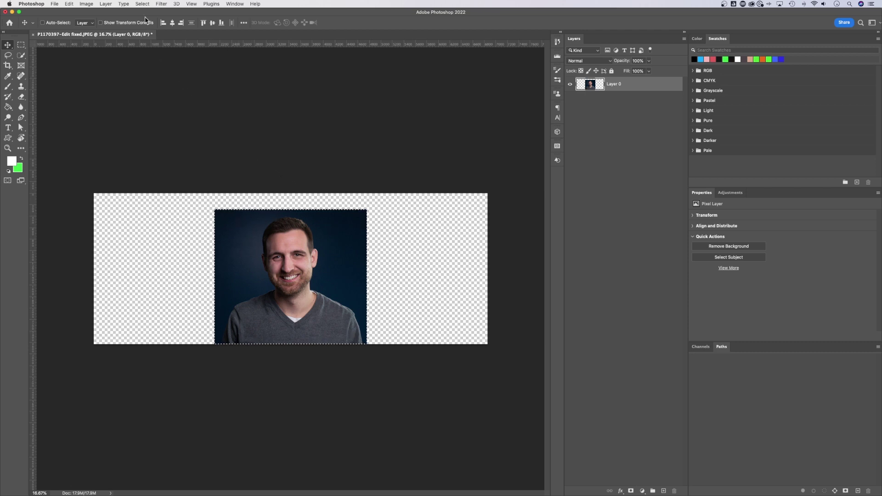
click(143, 4)
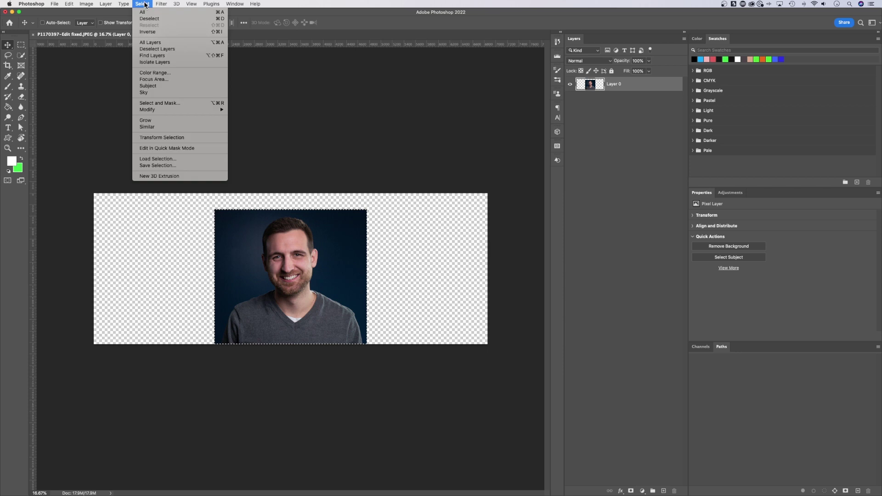
click(151, 32)
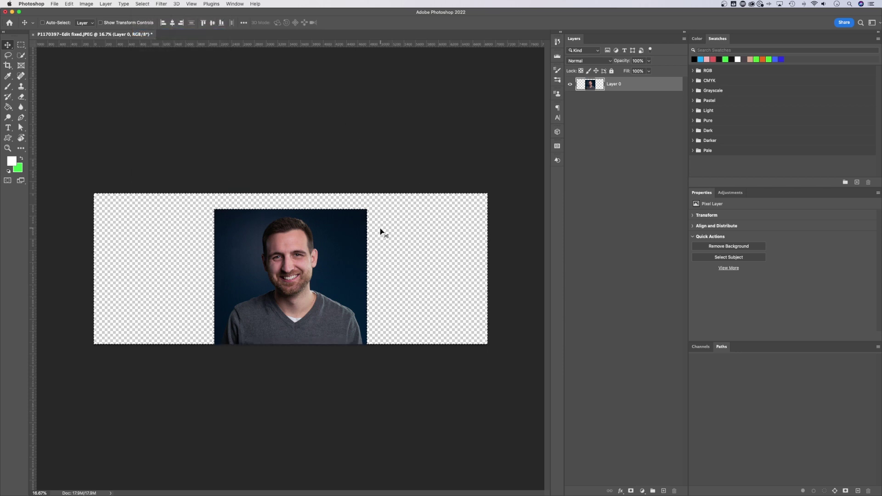
key(z)
drag(366, 220, 441, 220)
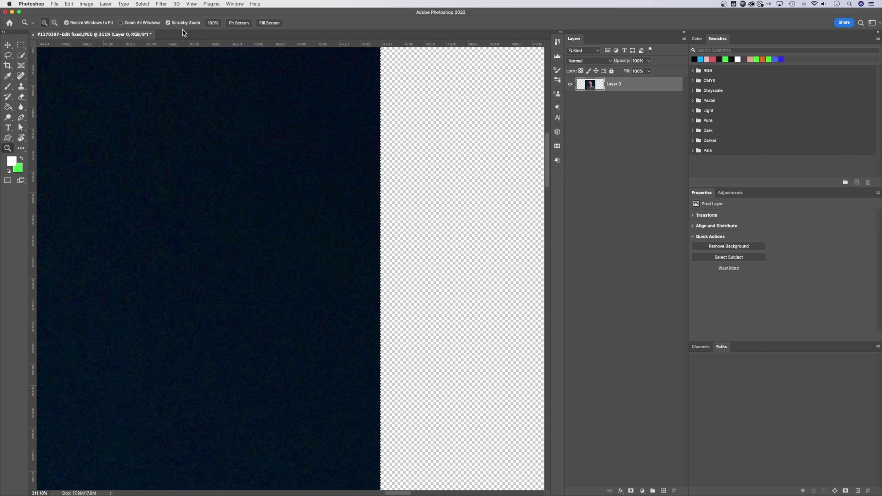
Step: Expand the selection of the empty area by 5 pixels
click(143, 4)
mouse_move(163, 113)
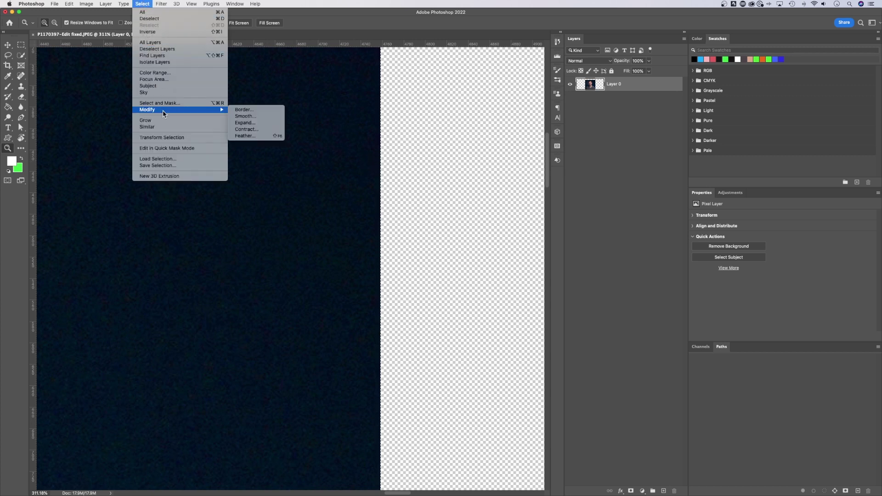
click(260, 128)
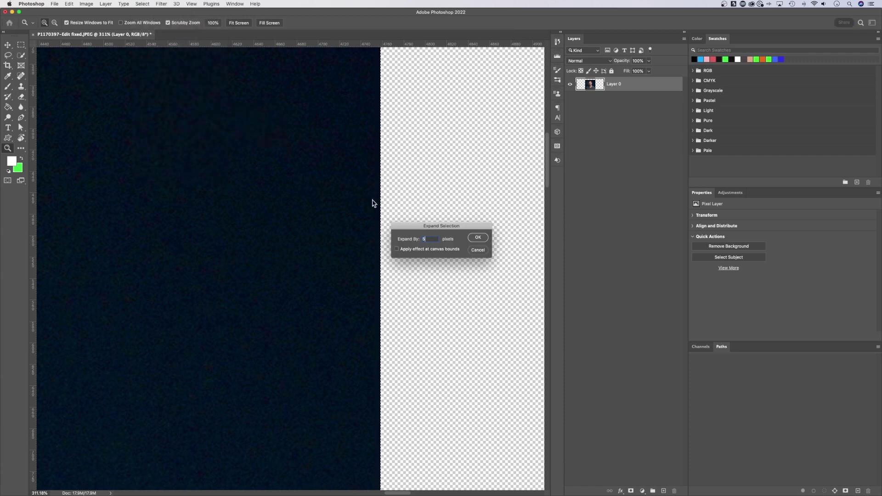
click(477, 237)
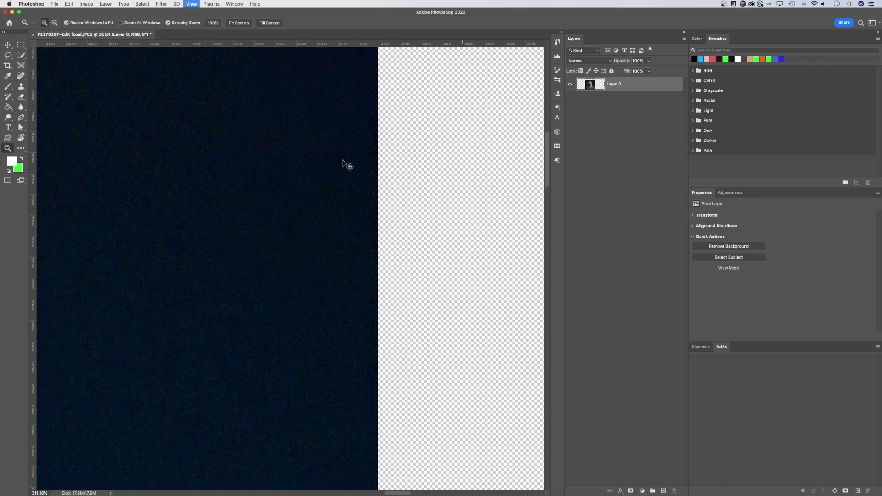
Step: Zoom and pan back out until the whole image is visible
alt+click(345, 164)
alt+click(345, 163)
drag(227, 289, 499, 160)
alt+click(463, 170)
drag(373, 188, 360, 167)
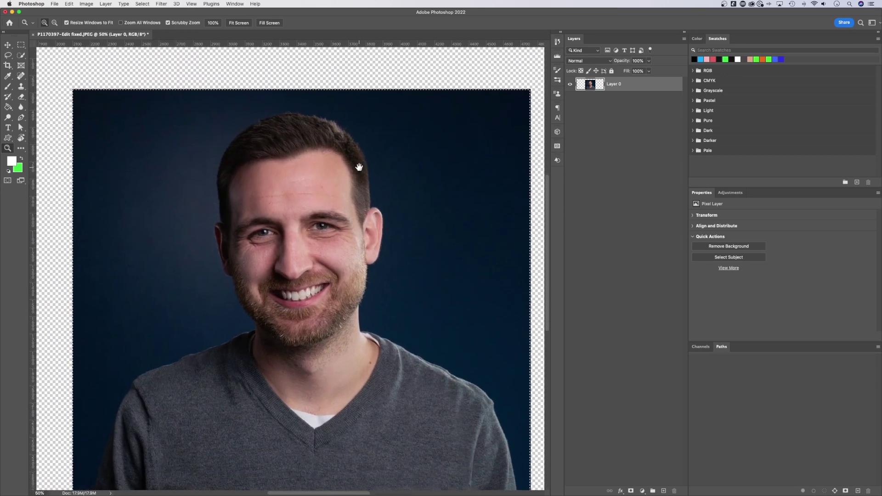
alt+click(370, 178)
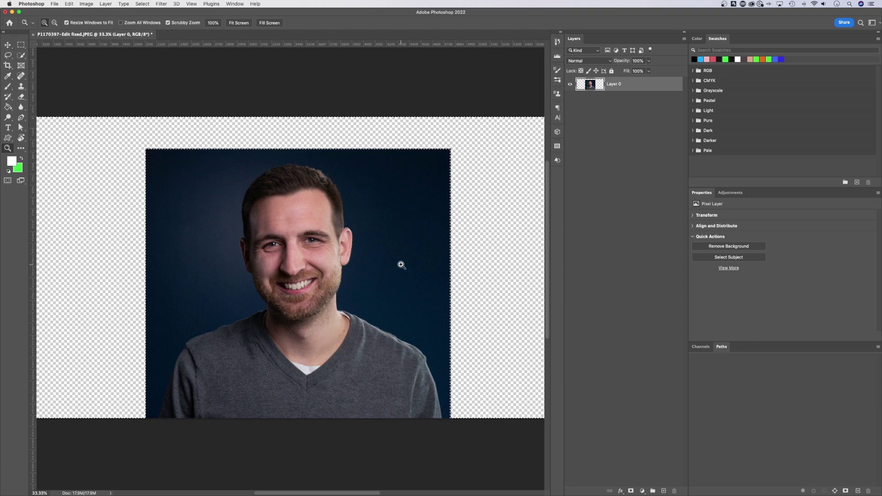
Step: Launch Content-Aware Fill and resize the canvas and Preview panes to see the filled banner
click(69, 3)
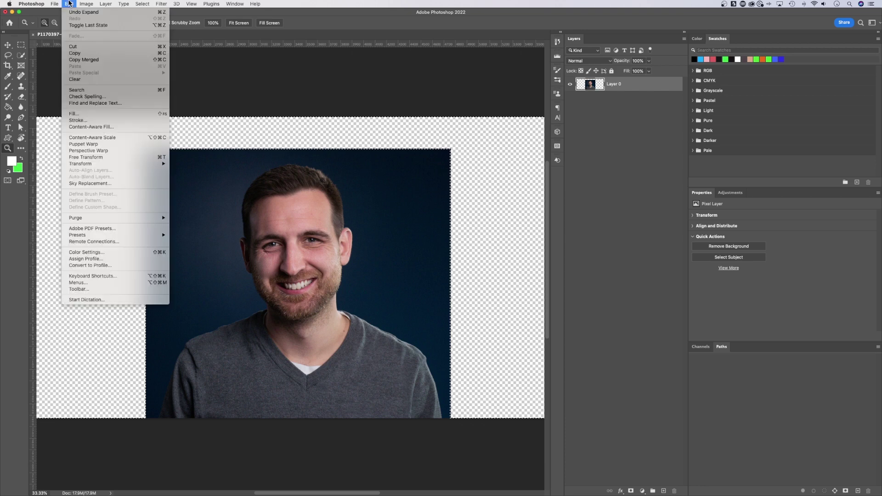
click(123, 130)
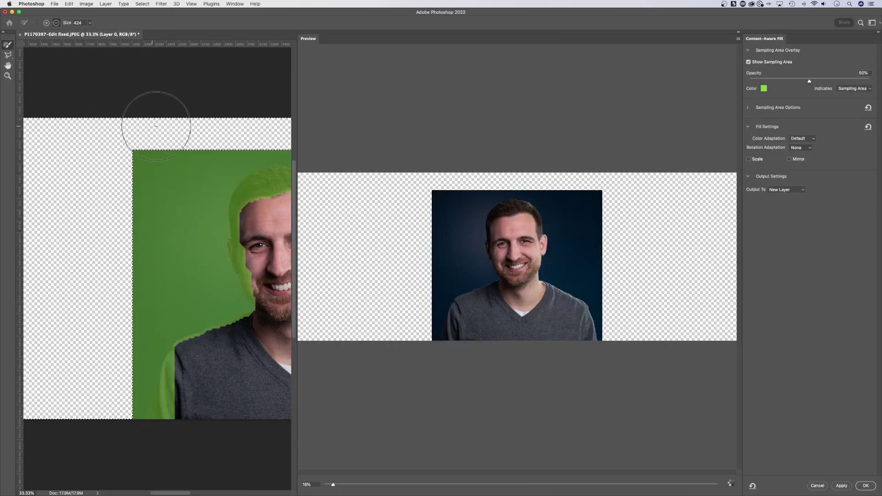
drag(297, 92, 559, 92)
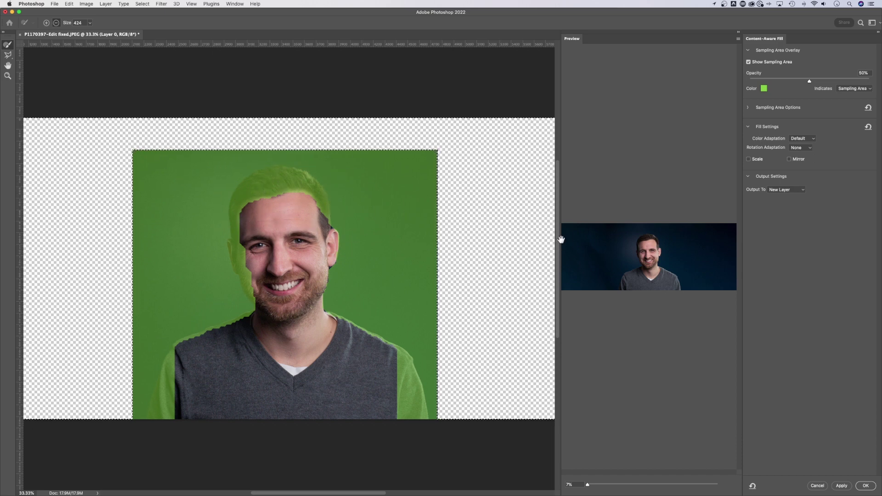
drag(560, 243, 208, 261)
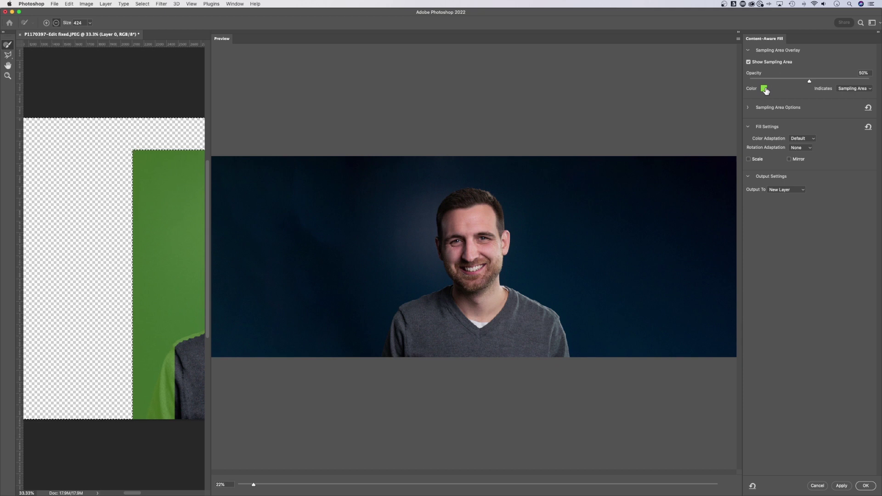
Step: Expand and collapse the sampling overlay and sampling area option groups to inspect them
click(749, 51)
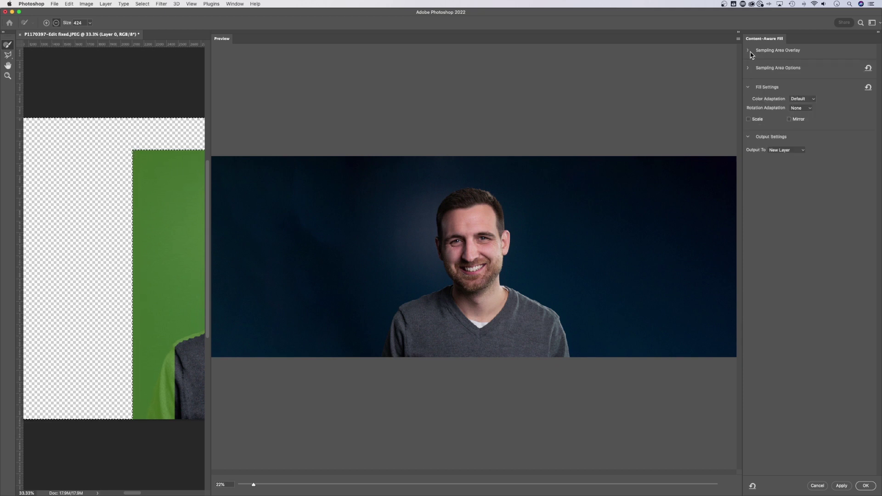
click(748, 69)
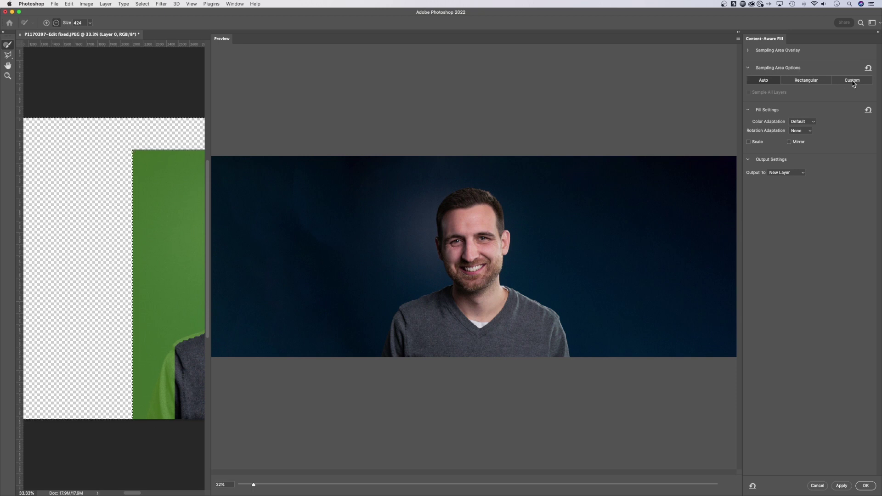
click(749, 69)
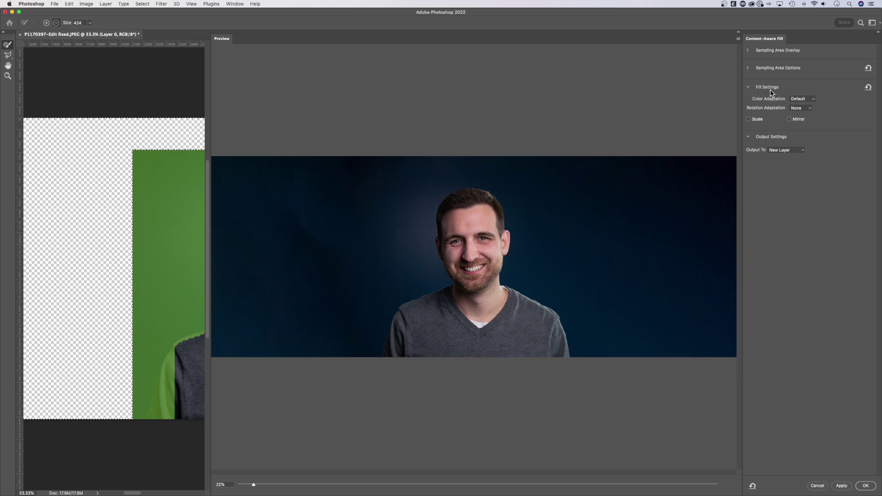
Step: Keep Color Adaptation at Default, Rotation Adaptation at None, and output set to New Layer
click(812, 99)
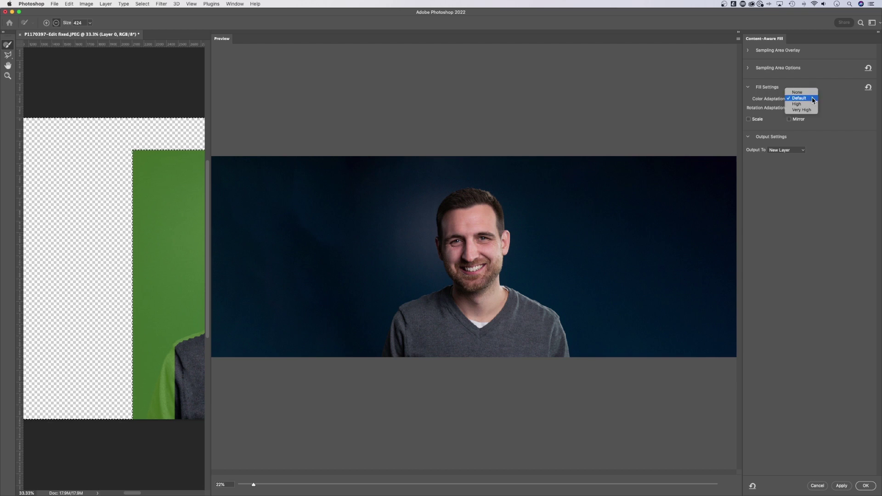
click(839, 100)
click(802, 109)
click(841, 113)
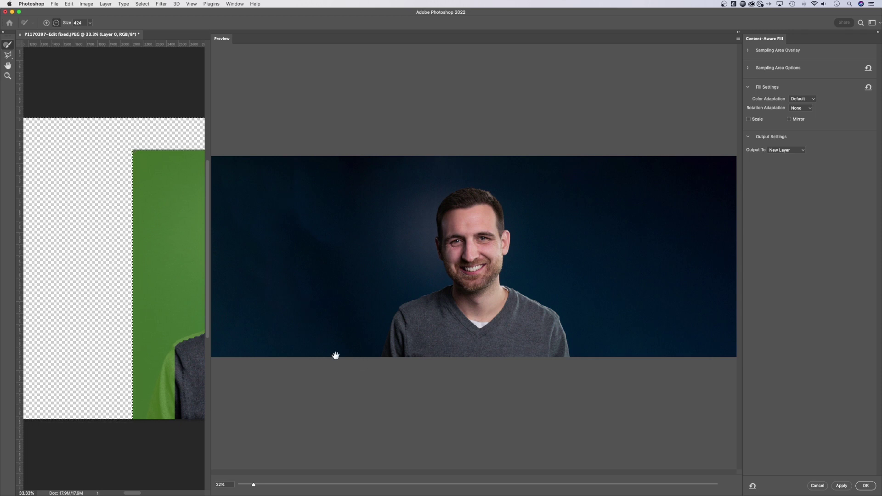
click(782, 152)
click(840, 174)
Step: Subtract the face, hair and both shoulders from the sampling area, then widen the preview
mouse_move(210, 162)
mouse_down()
mouse_move(585, 167)
mouse_move(463, 174)
mouse_move(544, 173)
mouse_up()
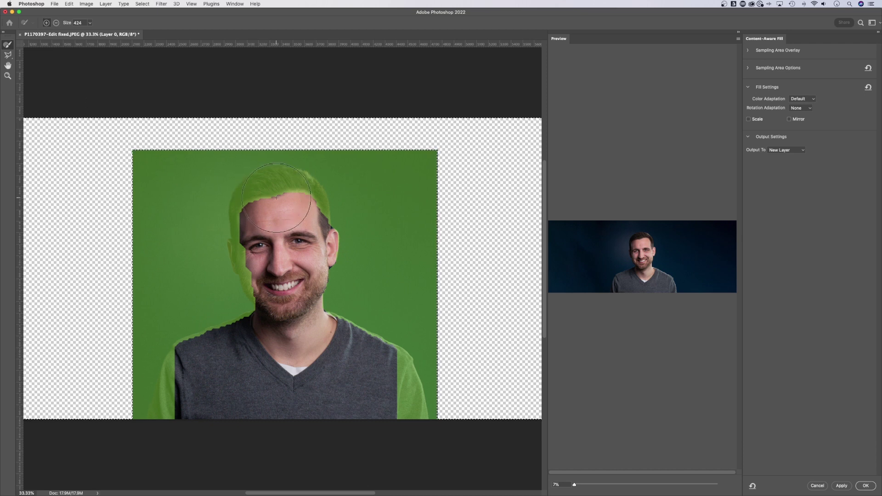
click(284, 204)
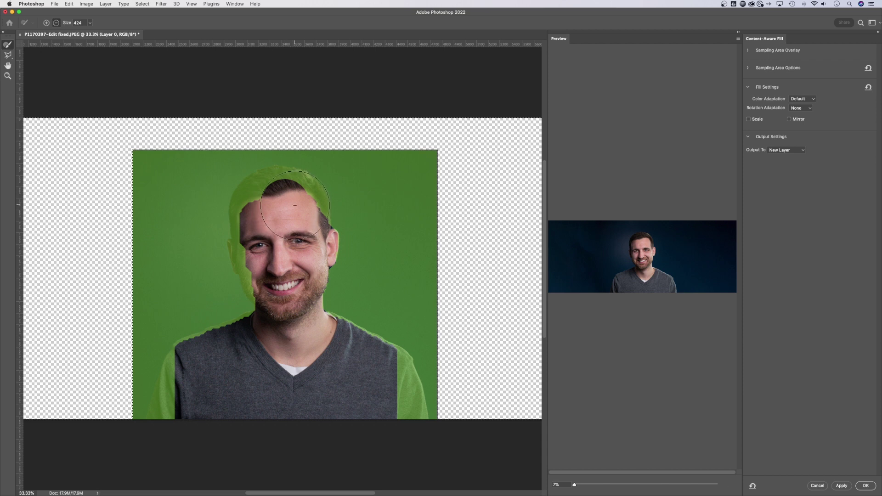
mouse_move(285, 203)
mouse_down()
mouse_move(303, 186)
mouse_move(255, 195)
mouse_move(246, 211)
mouse_move(246, 285)
mouse_up()
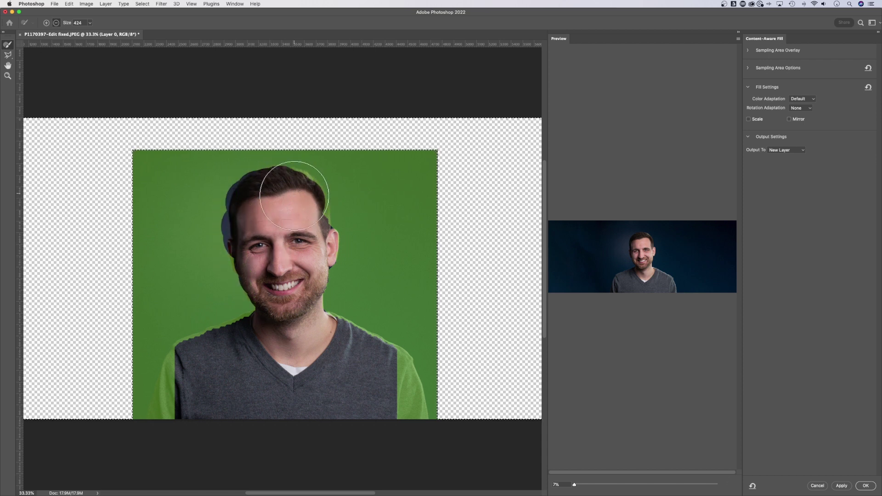
scroll(250, 370, down, 1)
mouse_move(250, 370)
mouse_down()
mouse_move(177, 366)
mouse_move(173, 399)
mouse_move(182, 409)
mouse_up()
mouse_move(342, 386)
mouse_down()
mouse_move(389, 357)
mouse_move(404, 394)
mouse_up()
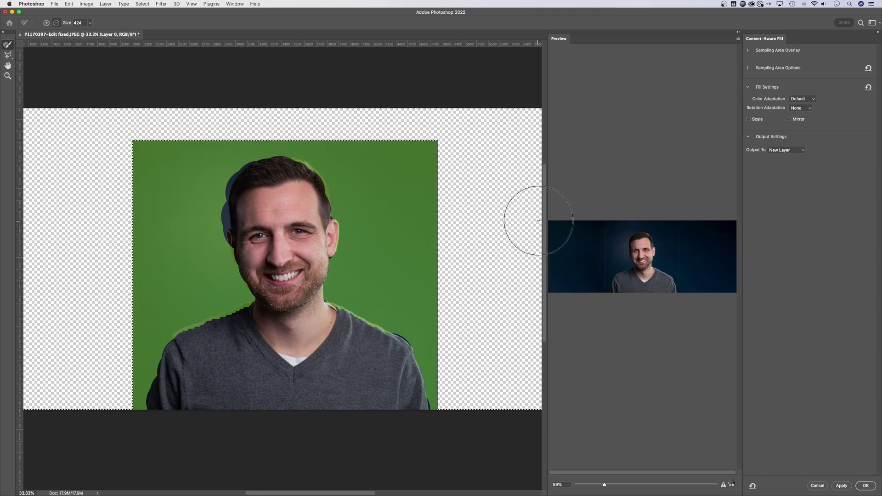
drag(545, 216, 210, 255)
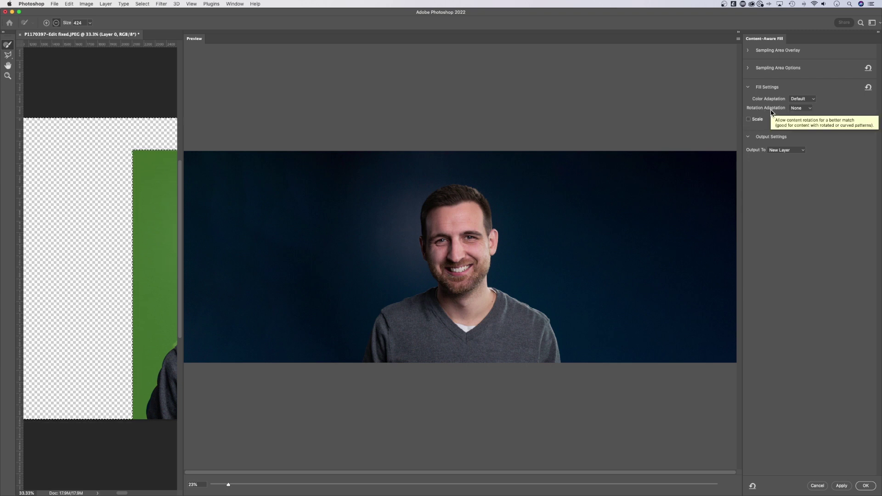
Step: Try the Scale fill setting, then turn it back off
click(749, 120)
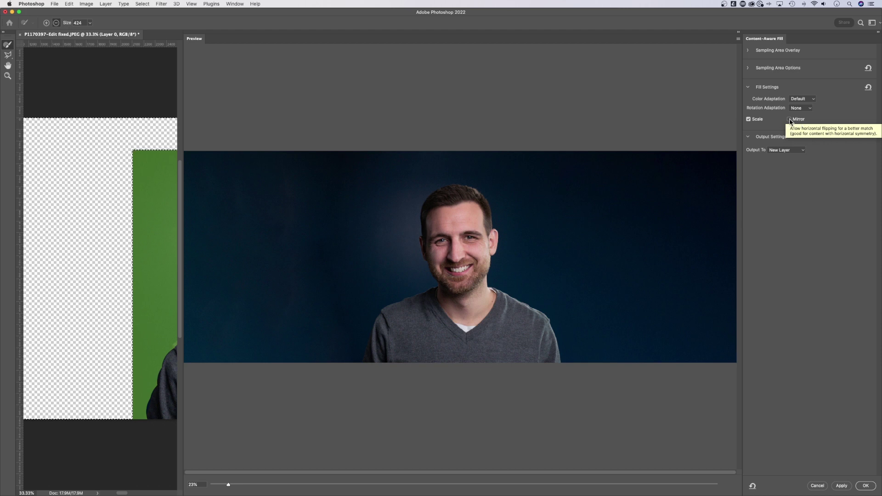
click(749, 120)
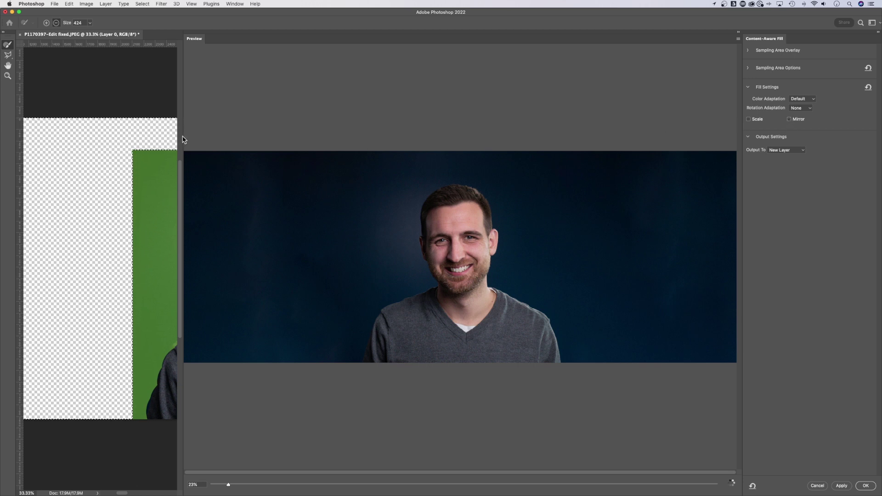
Step: Subtract the backdrop left of the head from sampling, then re-add the top and left edges
drag(185, 139, 507, 138)
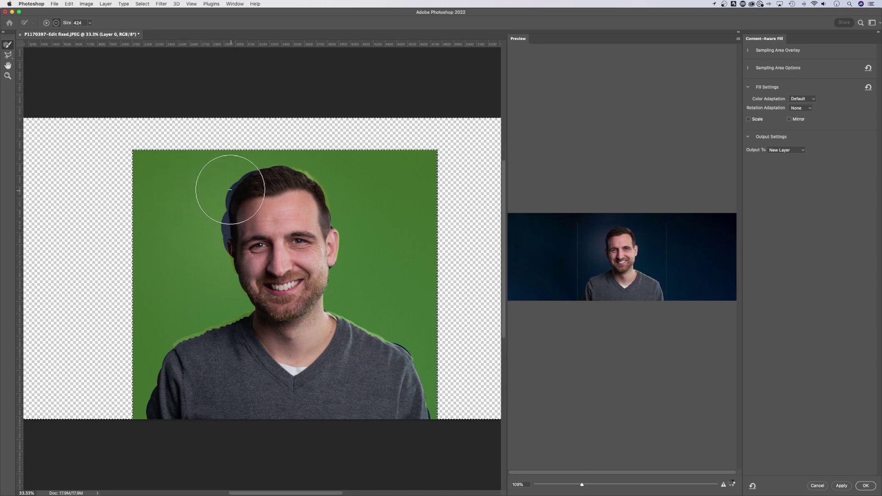
mouse_move(228, 181)
mouse_down()
mouse_move(185, 197)
mouse_move(233, 225)
mouse_move(225, 280)
mouse_move(197, 270)
mouse_move(173, 188)
mouse_move(161, 230)
mouse_move(213, 292)
mouse_move(222, 216)
mouse_move(261, 182)
mouse_up()
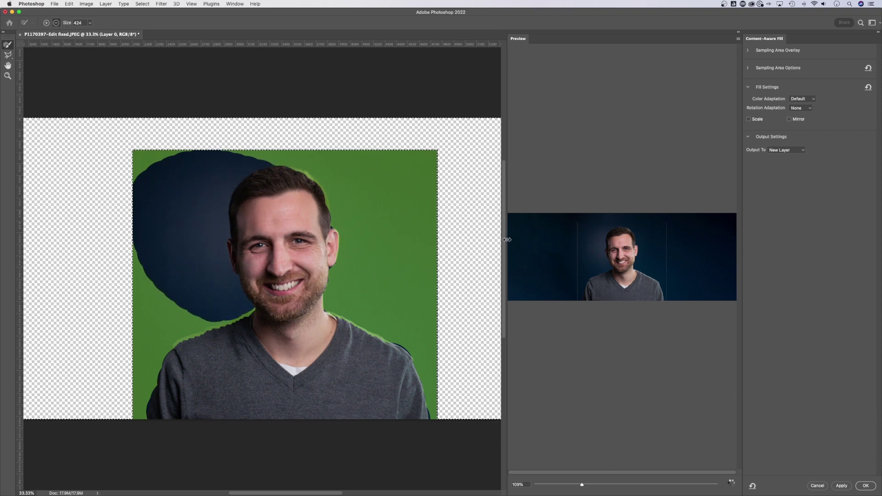
drag(507, 239, 253, 240)
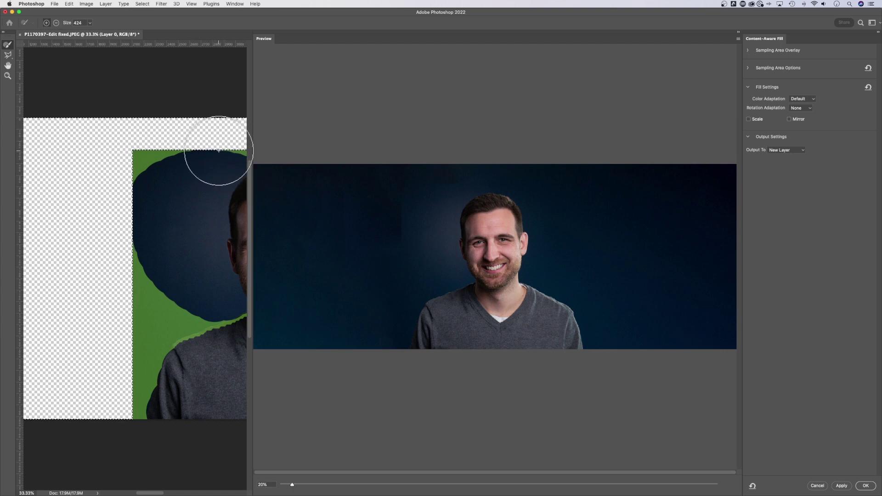
mouse_move(220, 150)
mouse_down()
mouse_move(163, 158)
mouse_move(141, 208)
mouse_move(141, 305)
mouse_up()
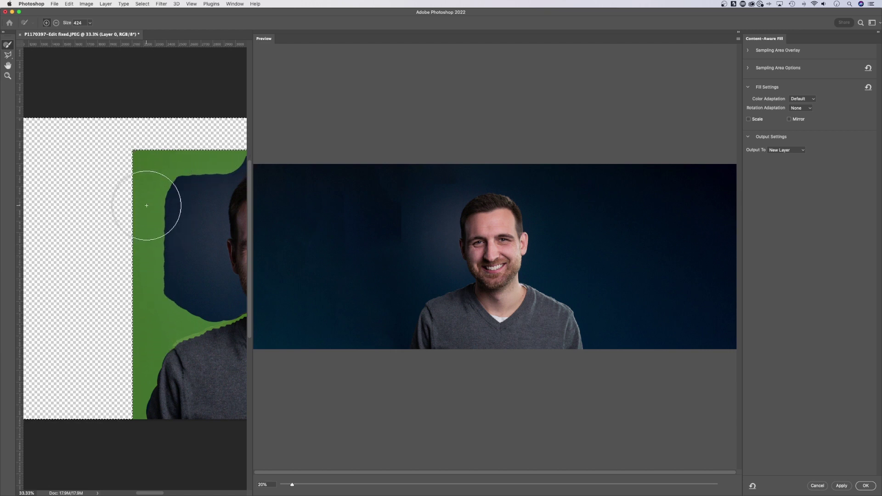
scroll(546, 350, up, 5)
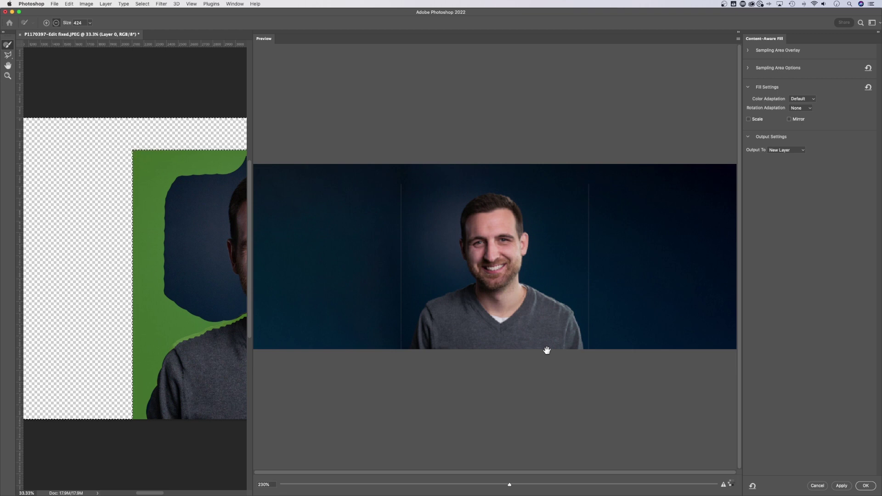
scroll(547, 351, down, 5)
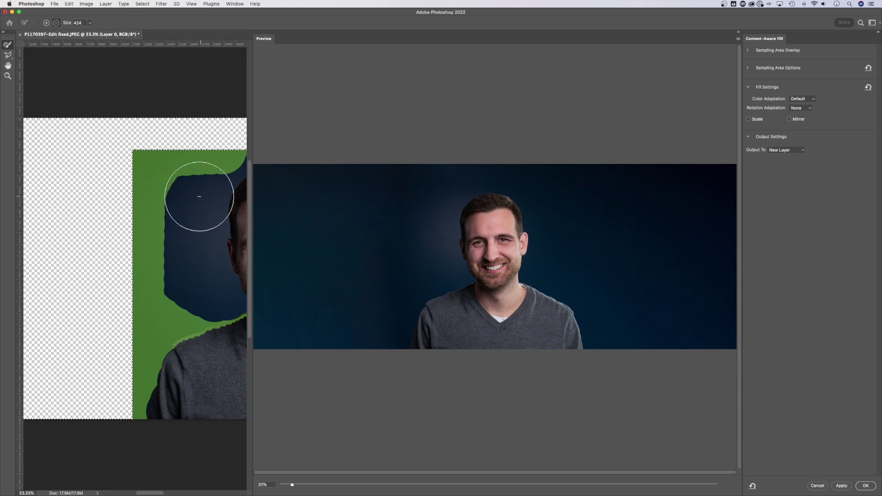
mouse_move(193, 197)
mouse_down()
mouse_move(197, 178)
mouse_move(175, 177)
mouse_move(230, 170)
mouse_move(173, 203)
mouse_move(164, 276)
mouse_move(191, 316)
mouse_move(196, 310)
mouse_up()
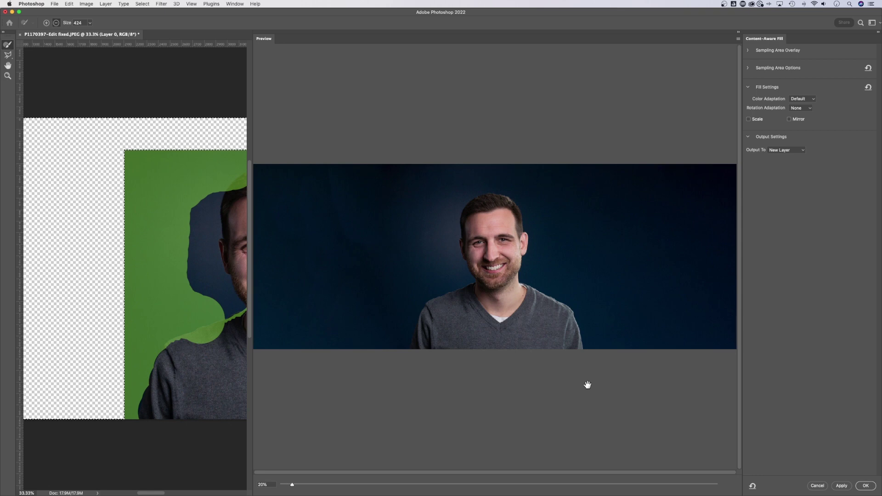
Step: Apply the fill to a new layer, zoom out to the whole banner, and deselect
click(866, 486)
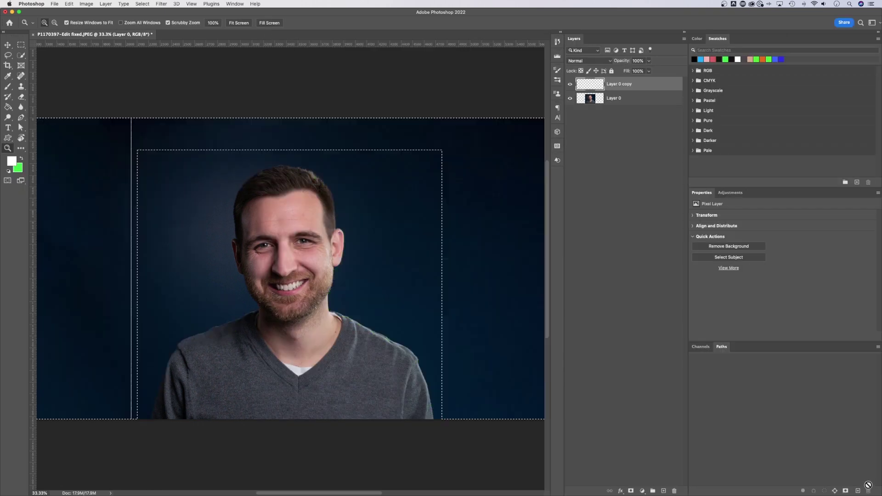
drag(504, 177, 448, 206)
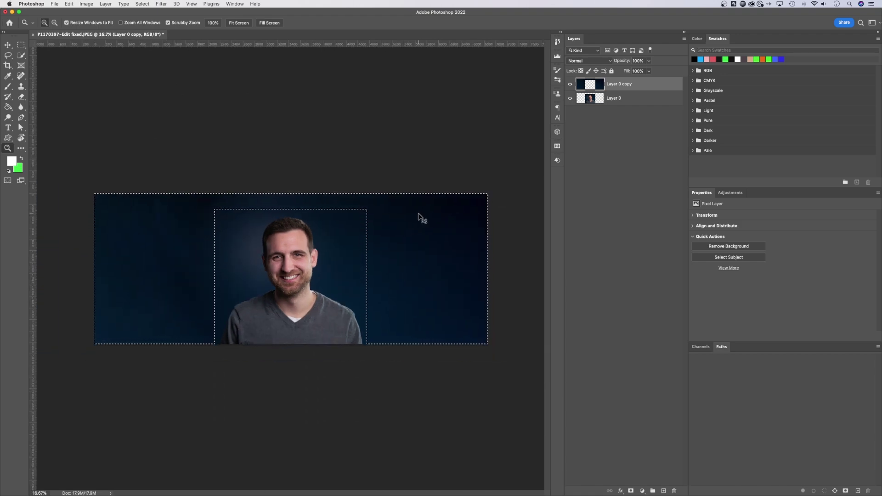
key(super+d)
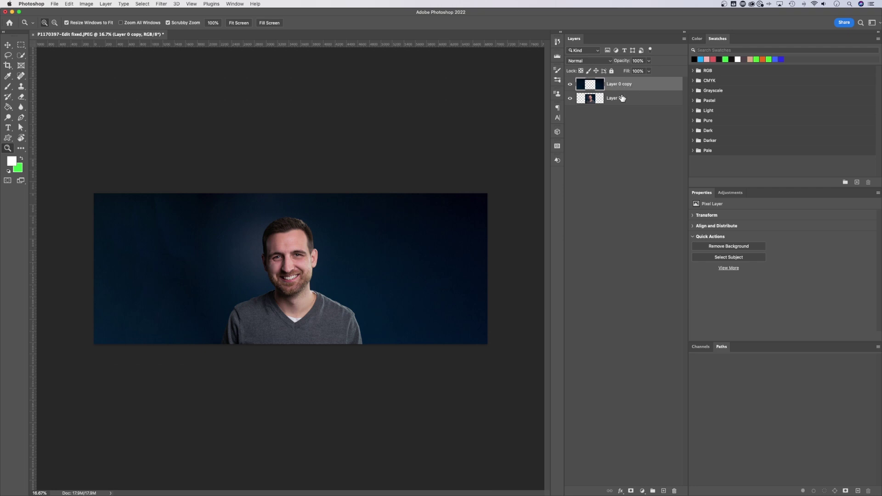
Step: Compare Layer 0 copy against the original, leaving Layer 0 hidden
click(623, 98)
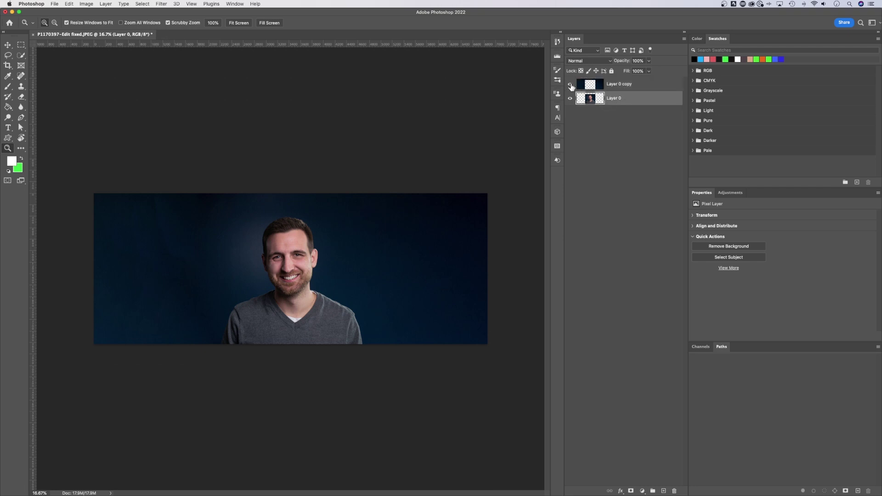
click(570, 85)
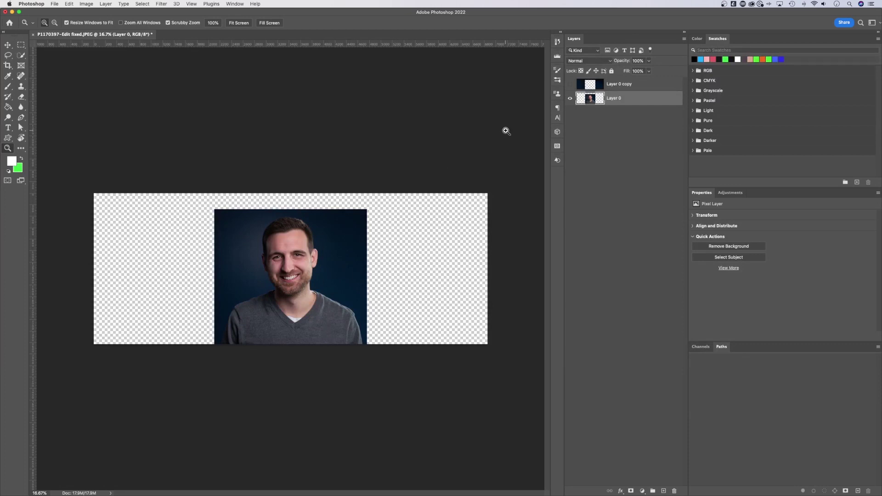
click(570, 84)
click(570, 99)
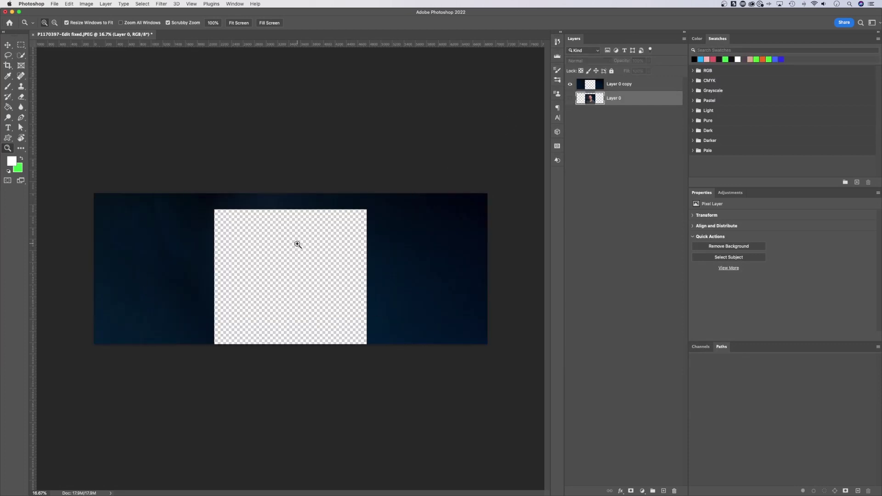
click(570, 99)
key(super+plus)
drag(486, 220, 325, 223)
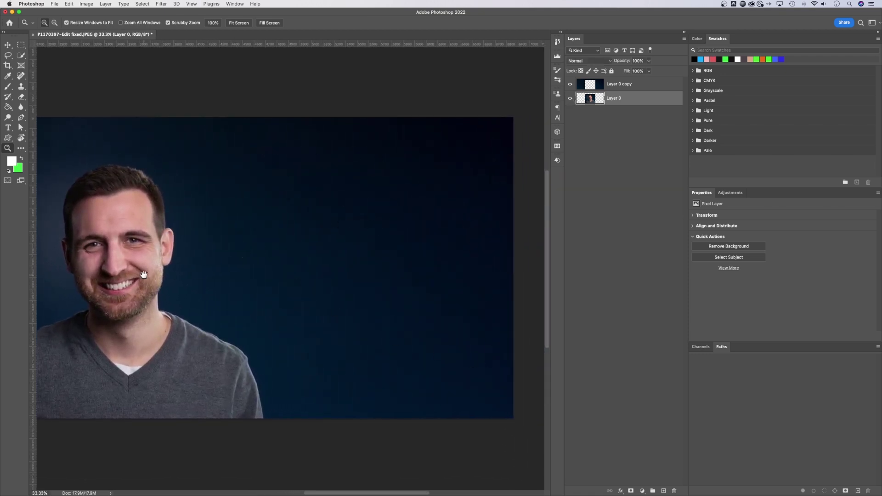
drag(139, 274, 489, 262)
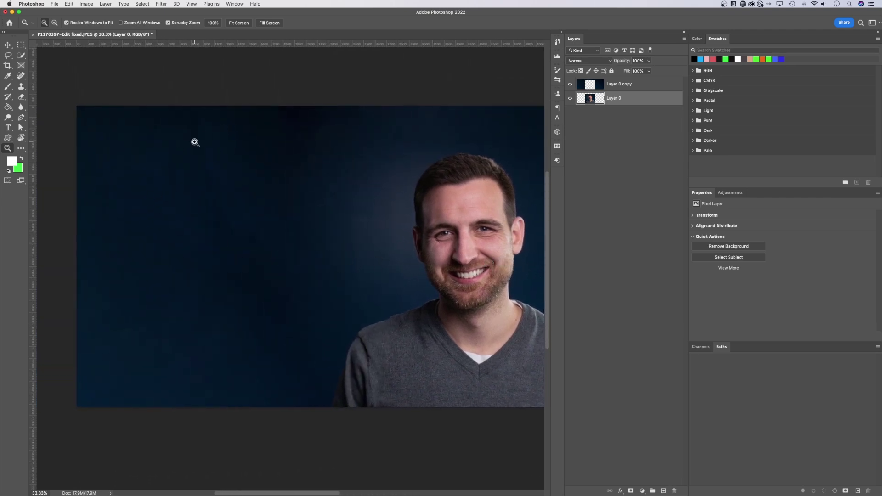
key(super+plus)
key(super+minus)
key(super+plus)
key(super+minus)
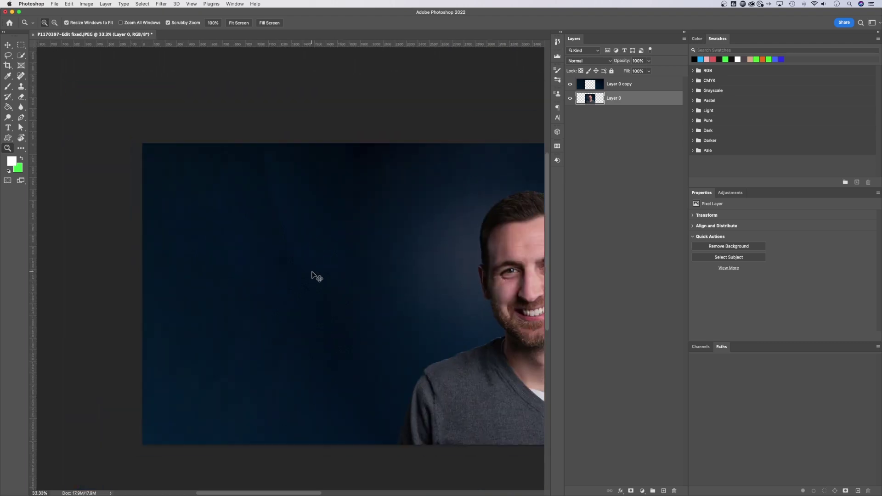
drag(382, 279, 280, 277)
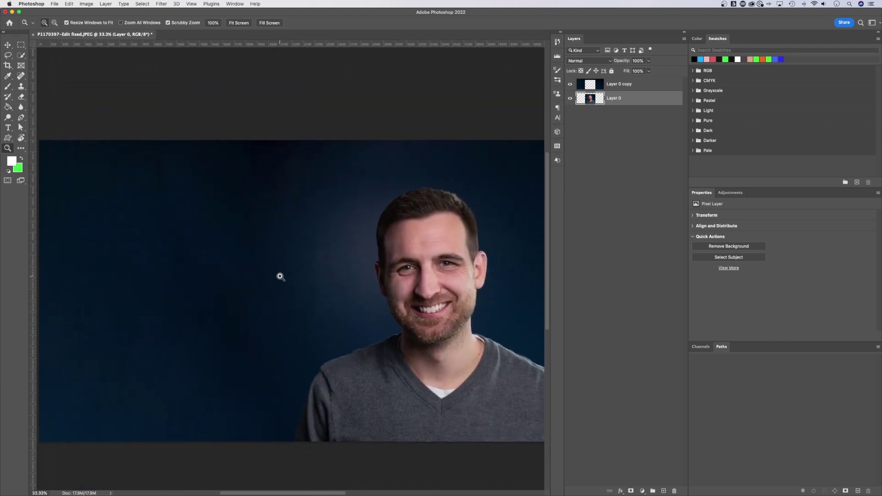
key(super+minus)
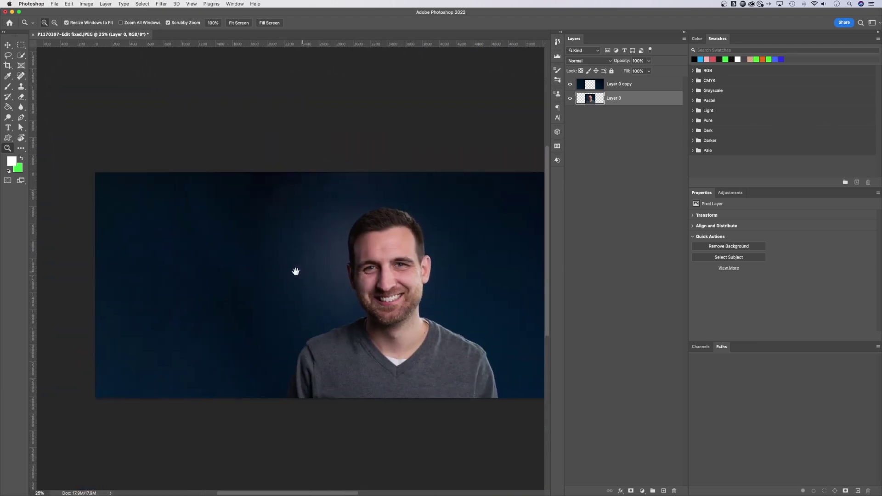
drag(289, 270, 233, 270)
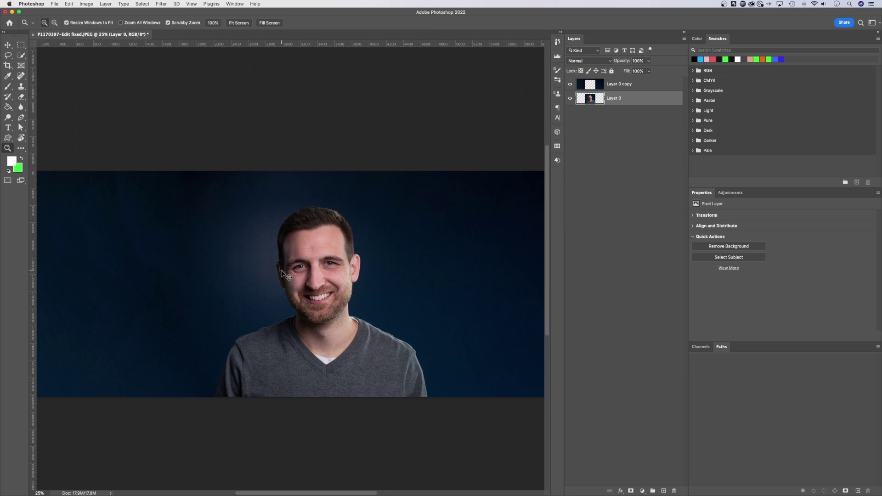
key(super+minus)
key(v)
key(alt+bracketright)
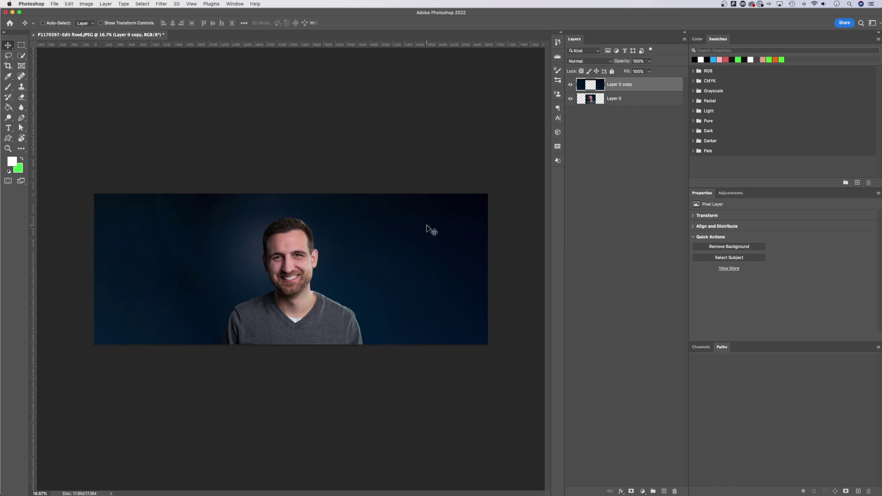
Step: Add a new empty Layer 1 and set up a fully soft, 0% hardness brush at 2614 px
click(664, 491)
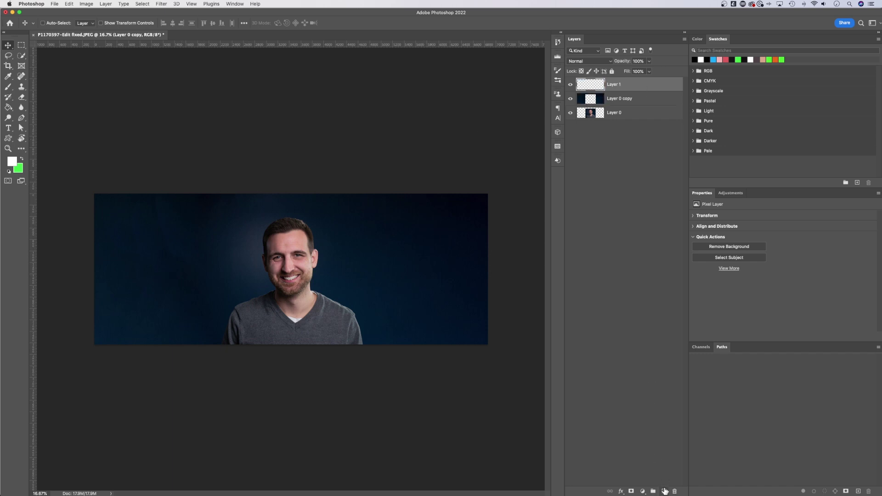
key(b)
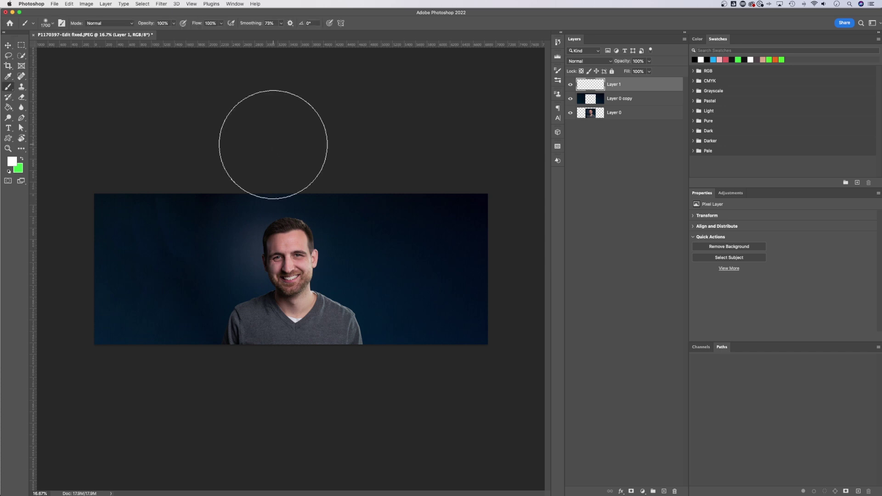
click(53, 24)
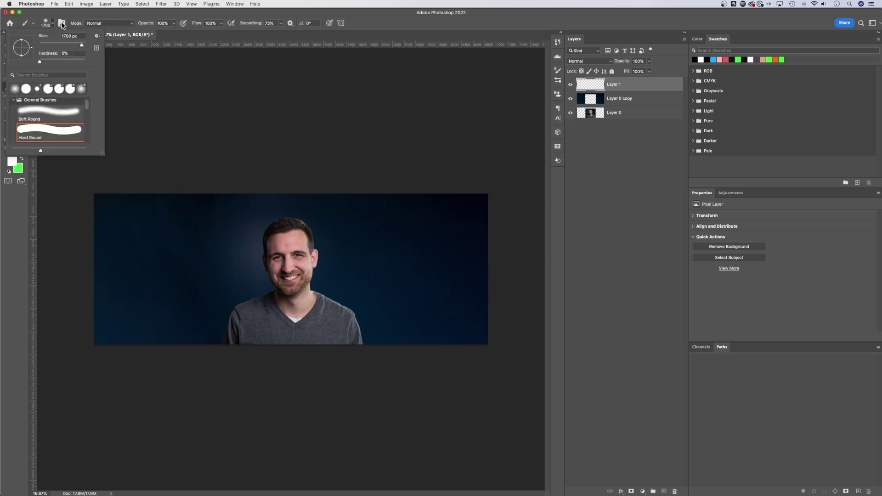
key(Tab)
drag(83, 46, 85, 46)
click(111, 18)
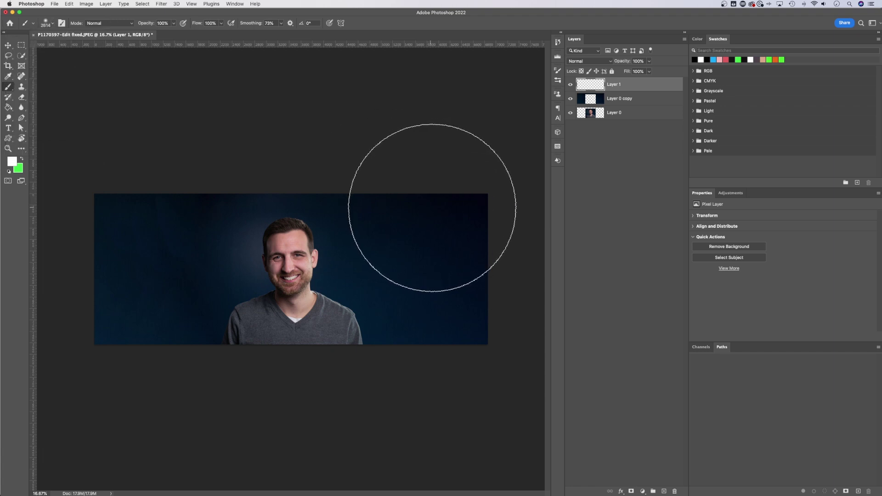
Step: Sample the near-black corner colour and brush it over the banner's top-left
key(i)
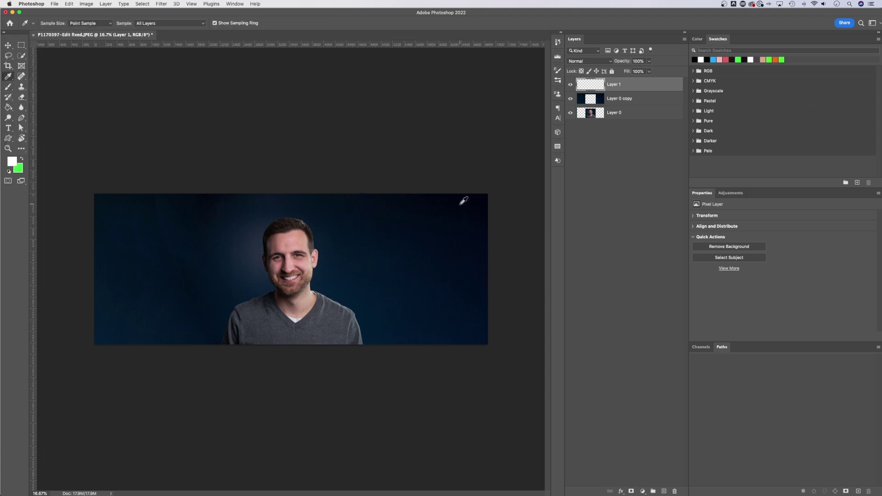
click(486, 196)
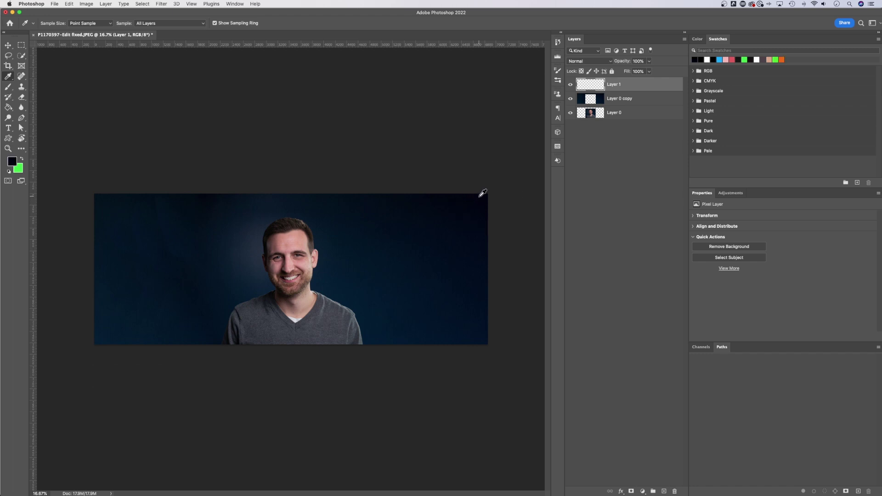
key(b)
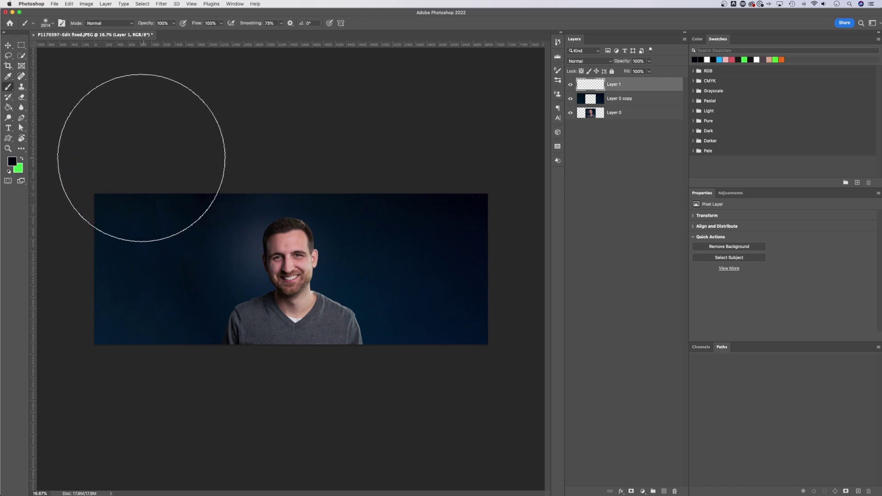
mouse_move(136, 157)
mouse_down()
mouse_move(112, 173)
mouse_move(133, 161)
mouse_move(94, 218)
mouse_move(73, 325)
mouse_move(90, 374)
mouse_up()
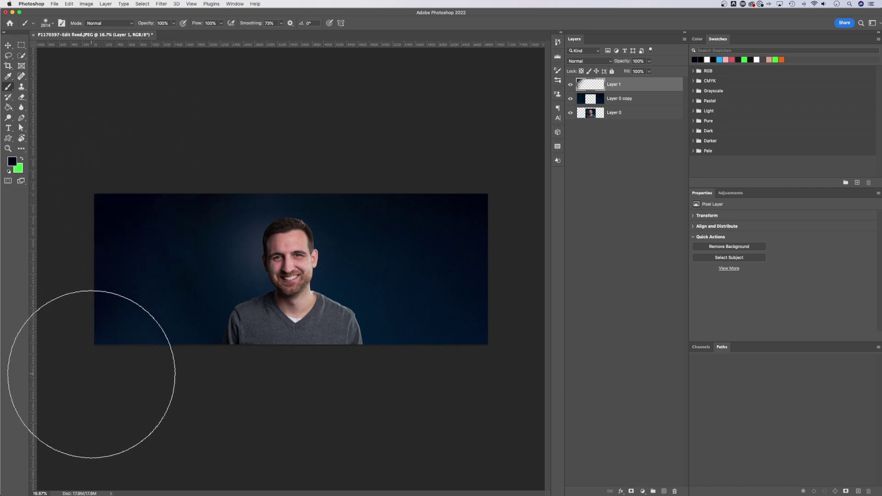
Step: Set Layer 1 to Multiply and paint darkness along the left edge and lower-left corner
click(607, 62)
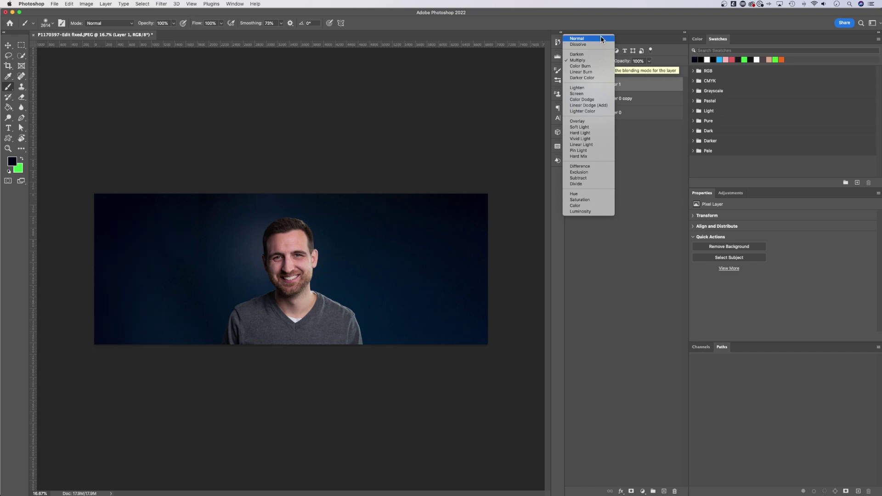
click(594, 60)
drag(113, 244, 107, 318)
mouse_move(157, 348)
mouse_down()
mouse_move(124, 309)
mouse_move(181, 412)
mouse_up()
key(super+plus)
drag(309, 380, 352, 360)
Step: Return Layer 1 to Normal blending and brush darkness down the banner's left side
click(588, 61)
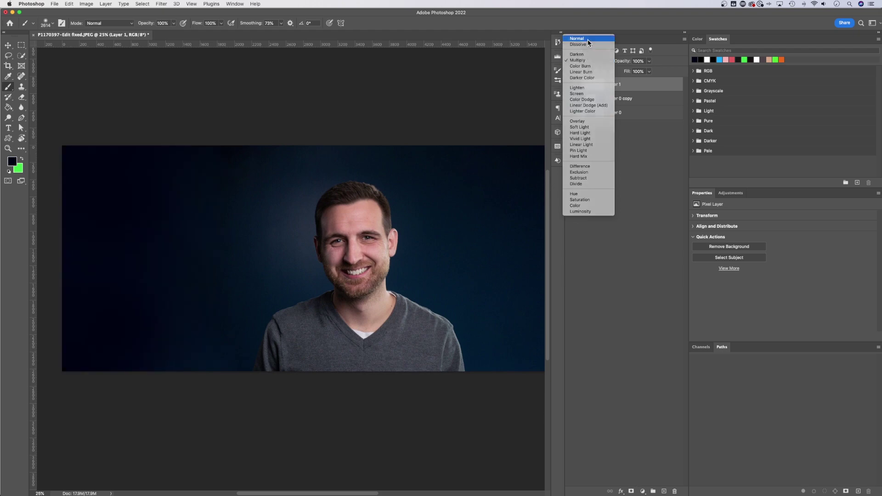
click(588, 40)
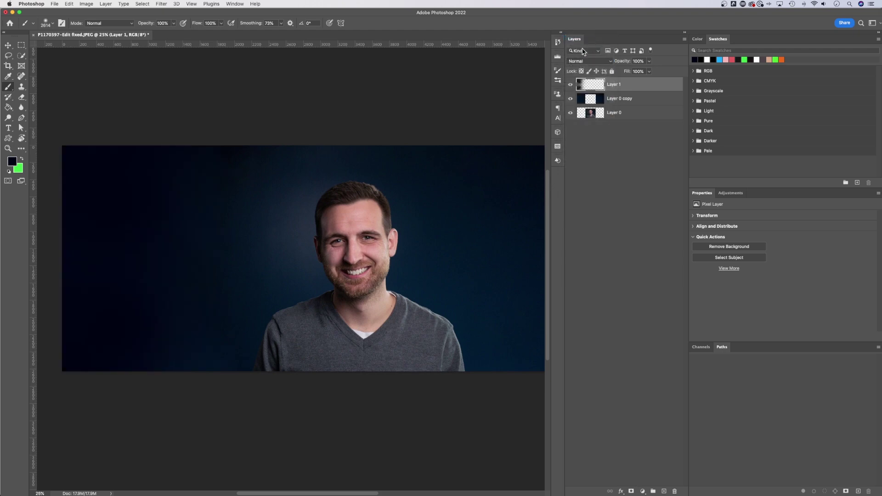
mouse_move(339, 325)
mouse_down()
mouse_move(218, 312)
mouse_move(400, 331)
mouse_up()
drag(183, 203, 177, 370)
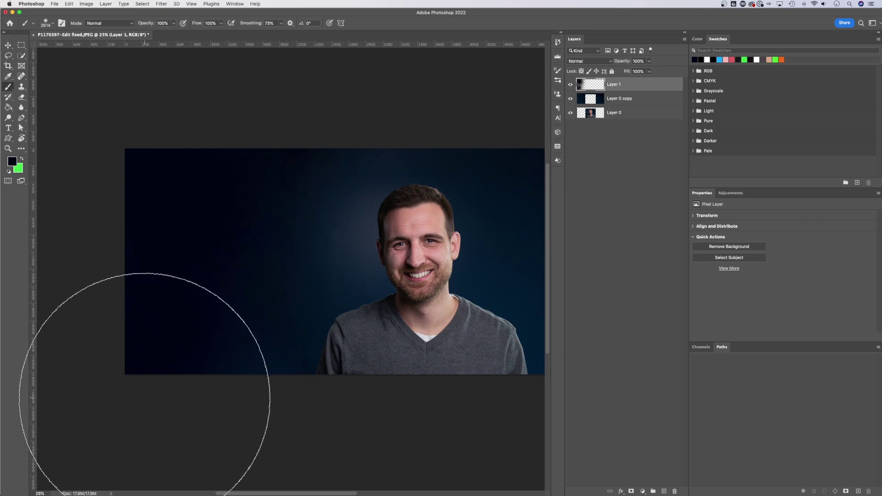
key(super+minus)
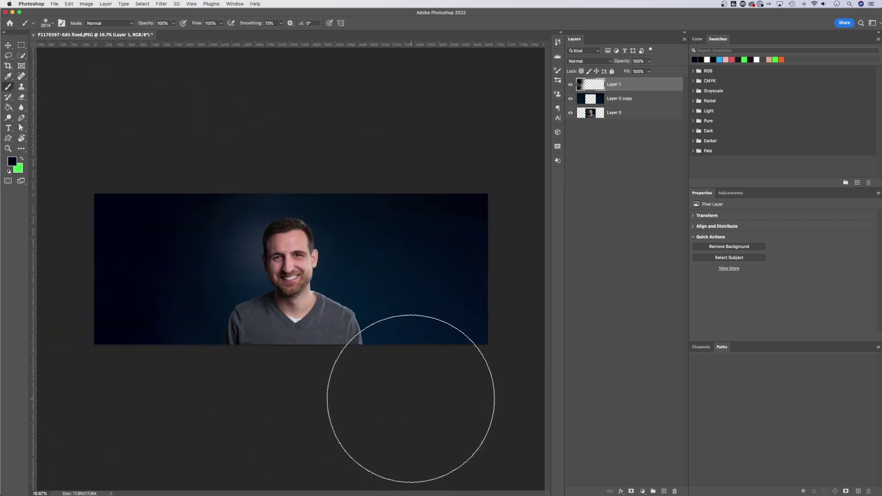
key(v)
click(570, 84)
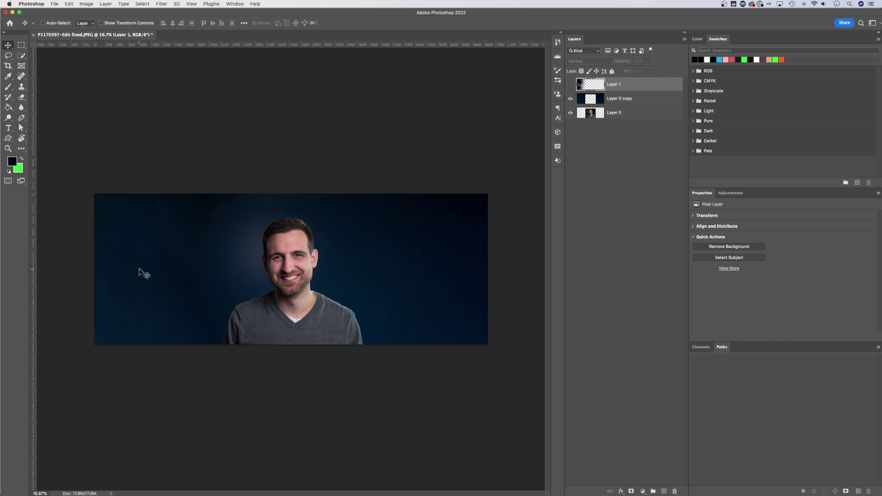
click(571, 84)
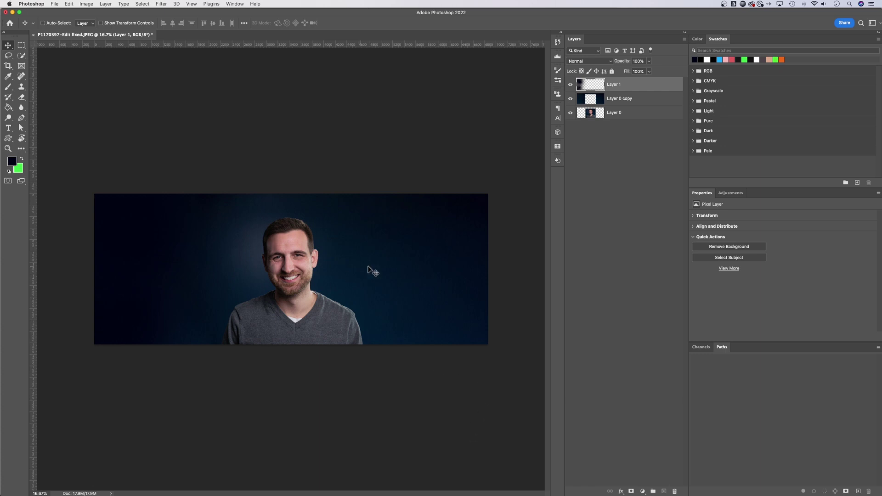
key(super+equal)
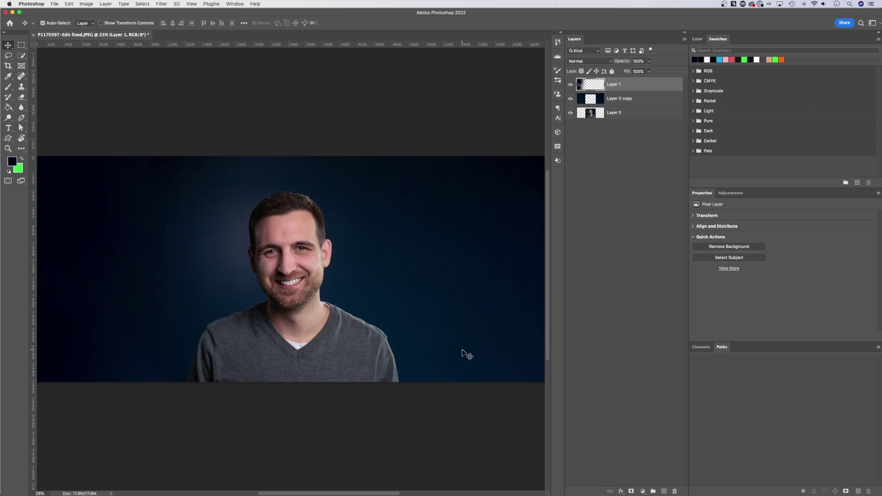
key(super+minus)
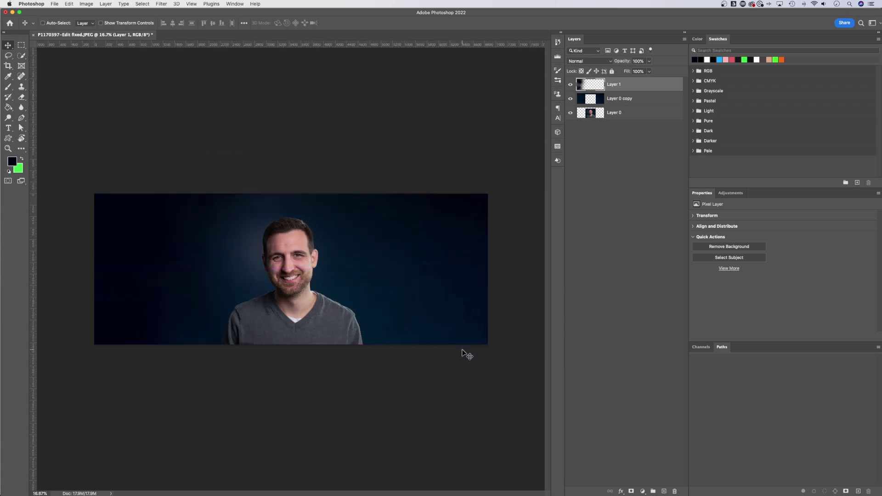